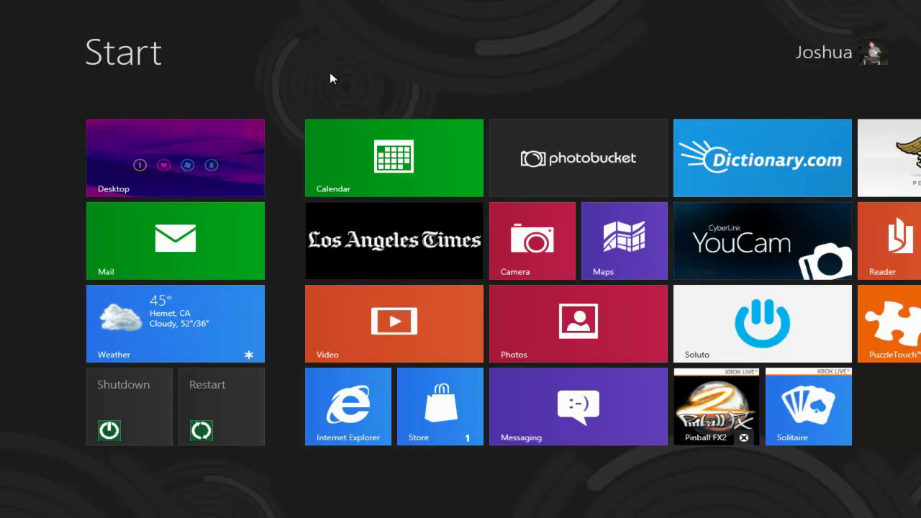
Go to the desktop, collapse the ribbon in the open user folder window and close that window.
{"action": "left_click", "coordinate": [152, 159]}
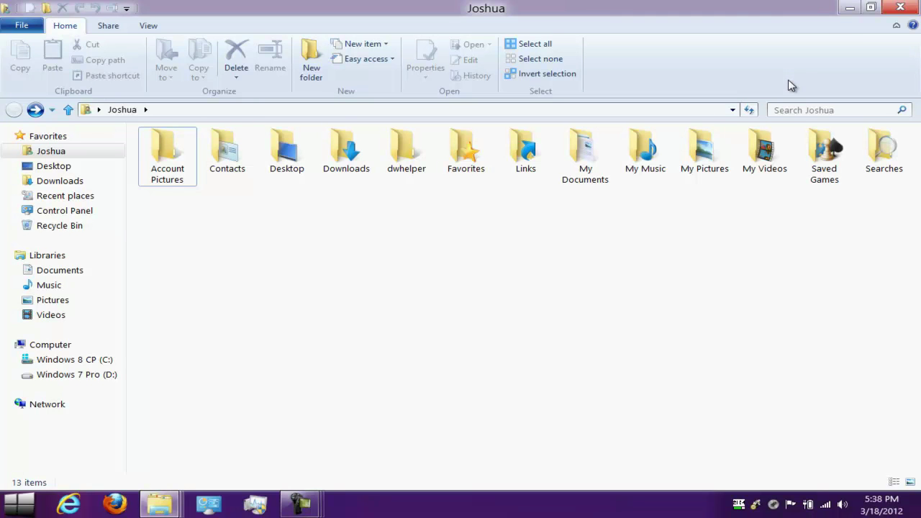
{"action": "left_click", "coordinate": [896, 27]}
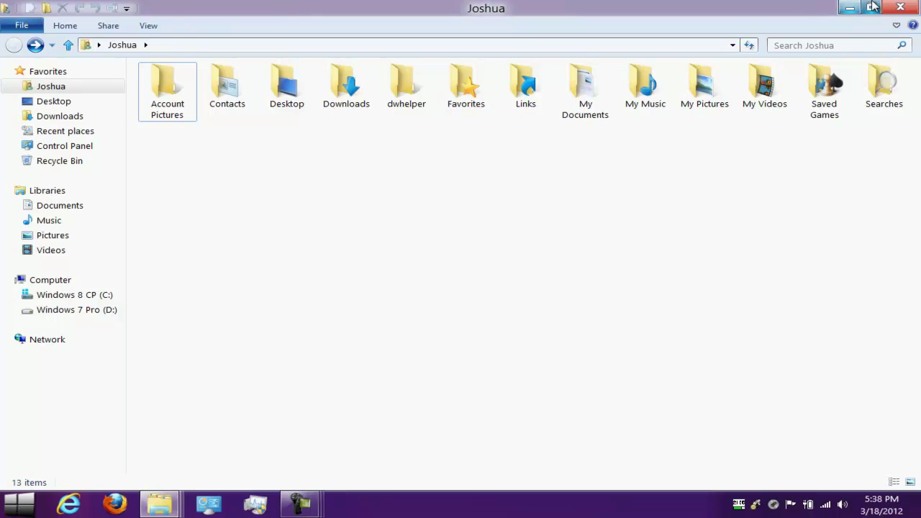
{"action": "left_click", "coordinate": [898, 8]}
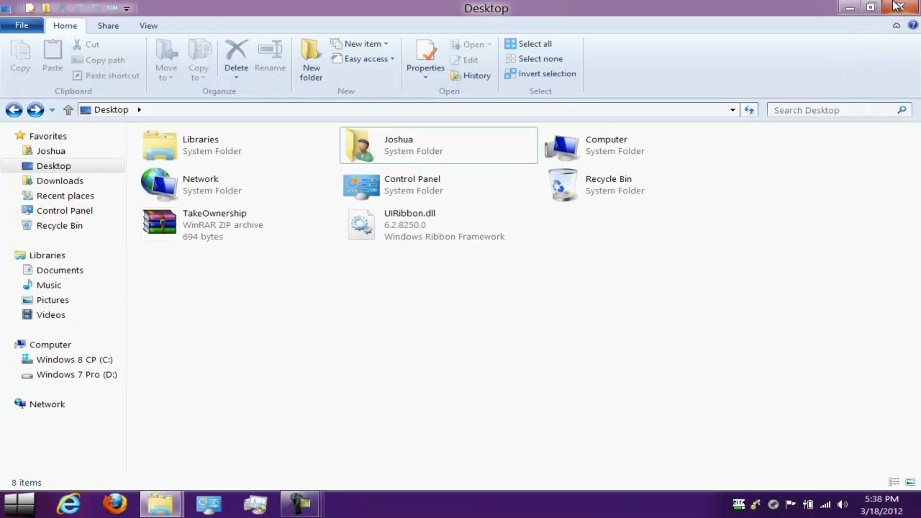
Add InstallTakeOwnership.reg from the TakeOwnership archive to the registry and close the archive.
{"action": "double_click", "coordinate": [223, 232]}
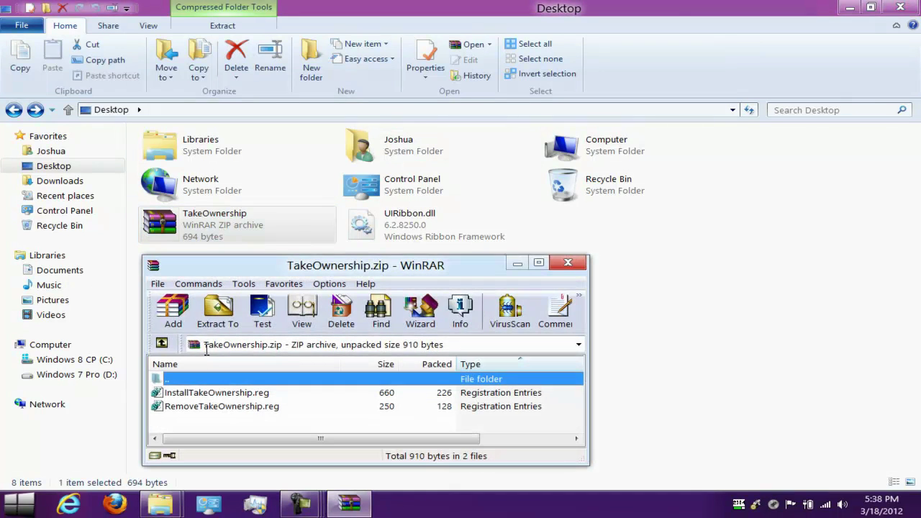
{"action": "double_click", "coordinate": [189, 393]}
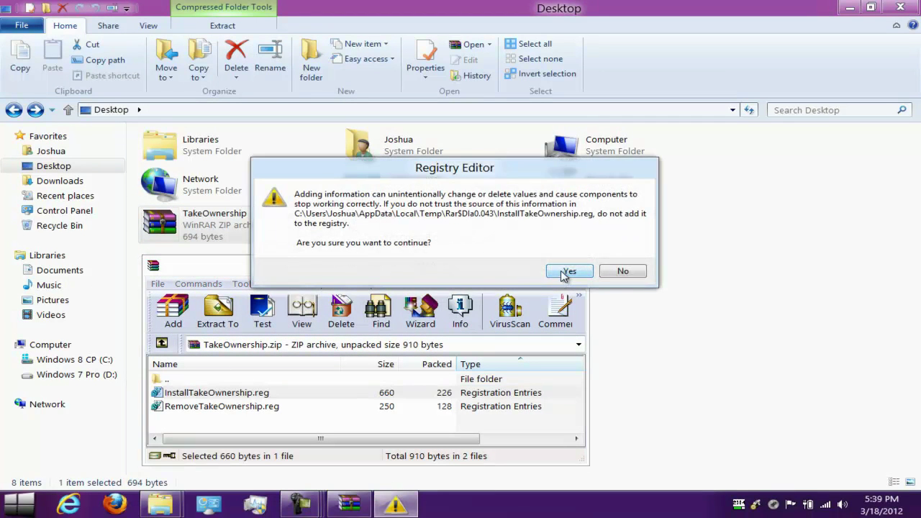
{"action": "left_click", "coordinate": [567, 272]}
{"action": "left_click", "coordinate": [626, 257]}
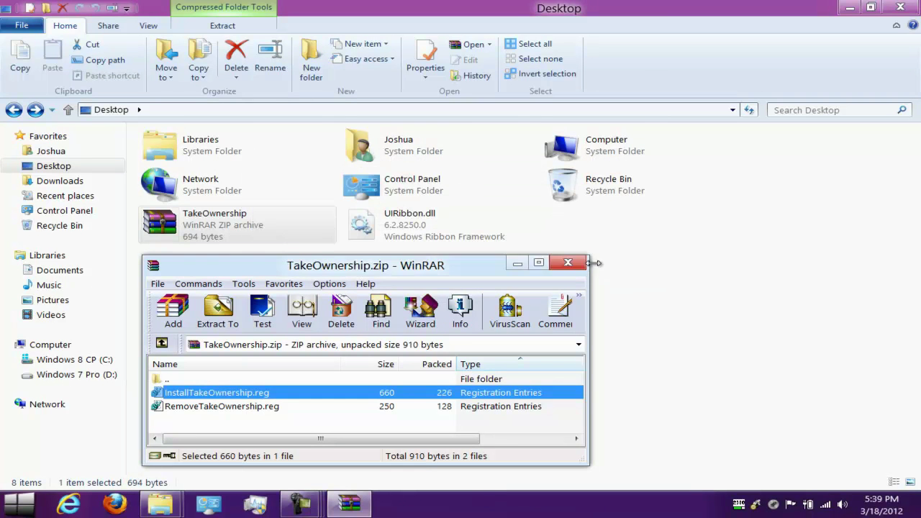
{"action": "left_click", "coordinate": [569, 264]}
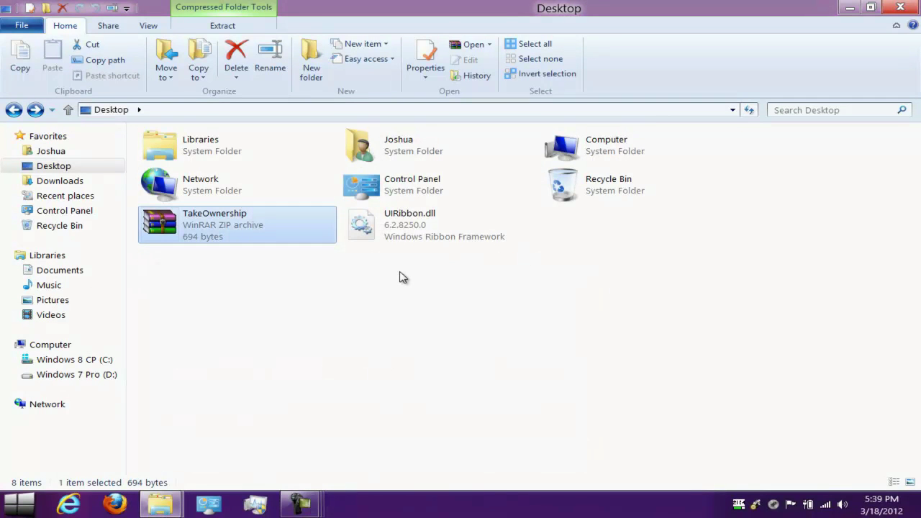
{"action": "left_click", "coordinate": [403, 278]}
Switch to the System32 folder window and search it for UIRibbon.
{"action": "mouse_move", "coordinate": [382, 230]}
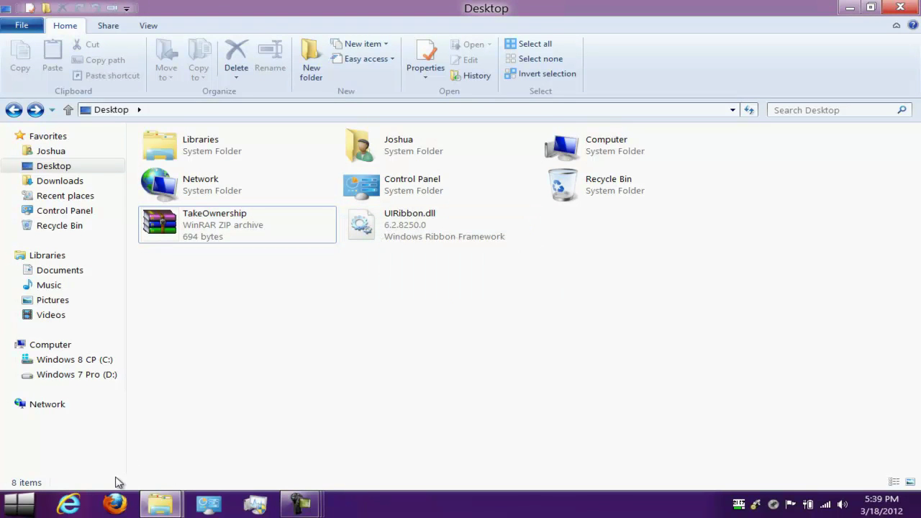
{"action": "left_click", "coordinate": [160, 504]}
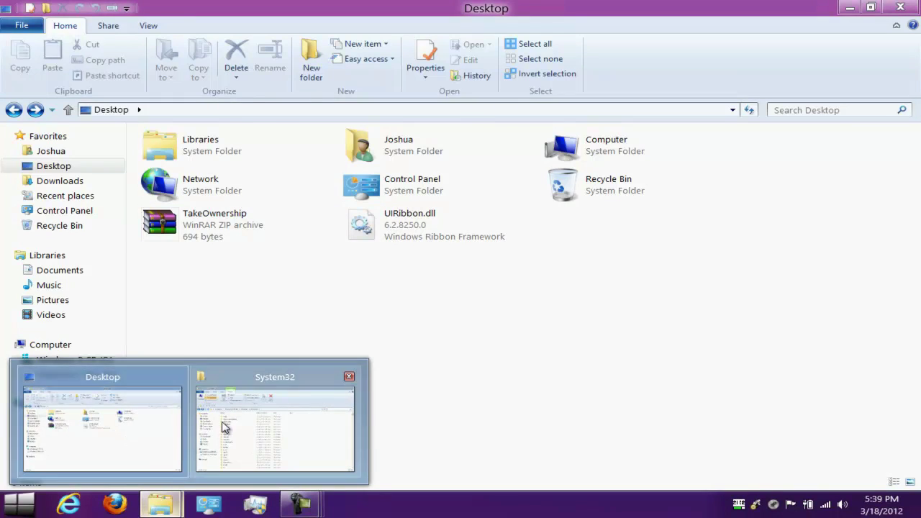
{"action": "left_click", "coordinate": [238, 428]}
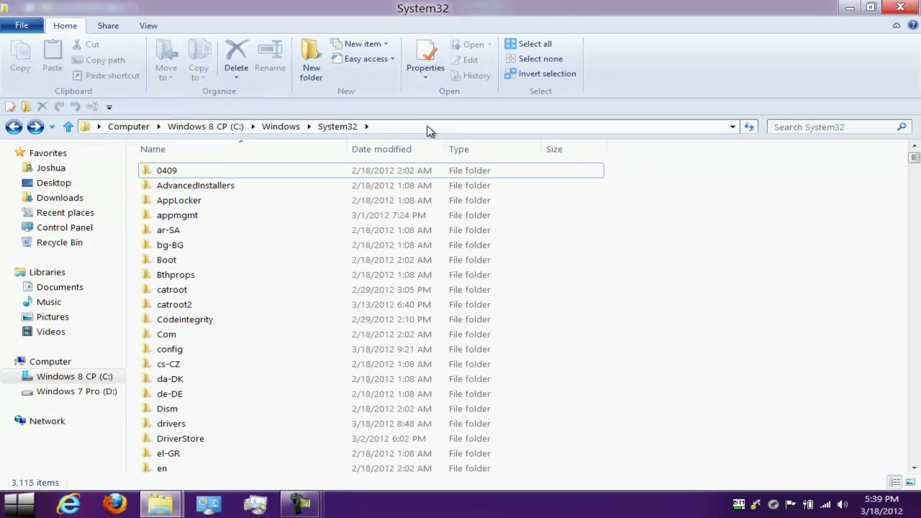
{"action": "left_click", "coordinate": [429, 126]}
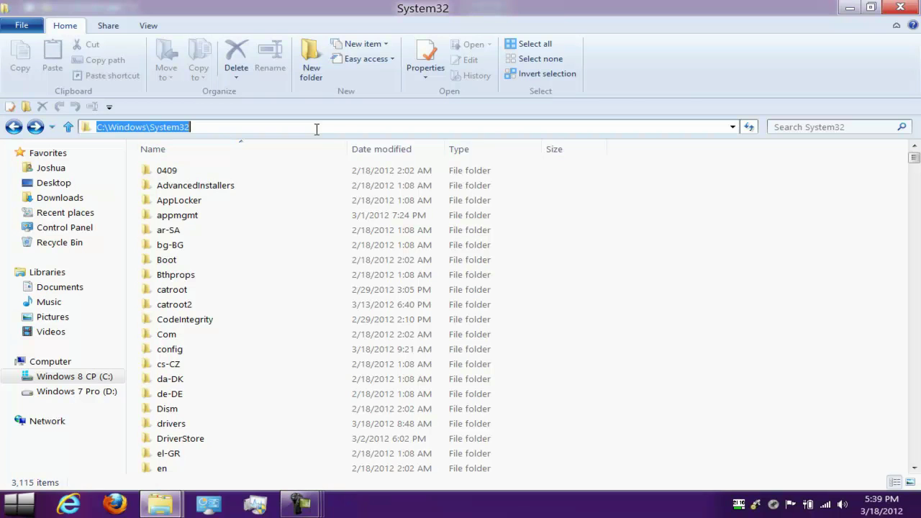
{"action": "left_click", "coordinate": [797, 128]}
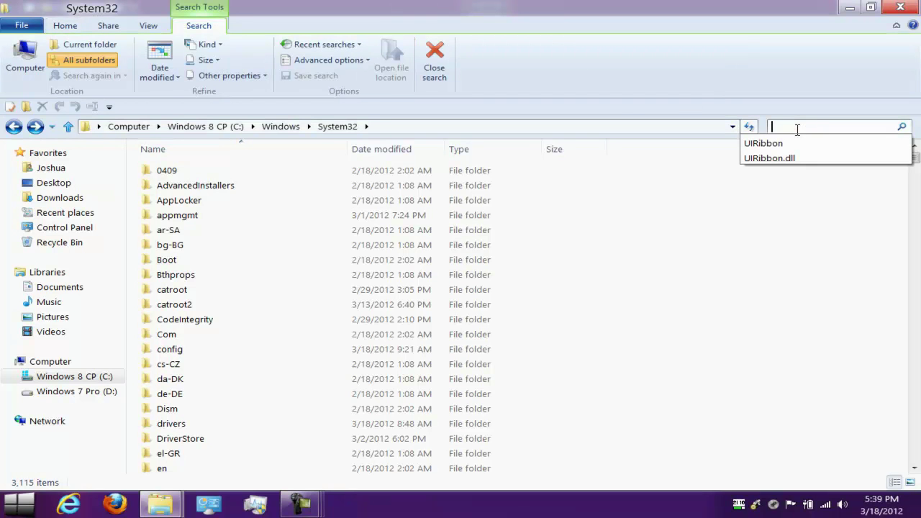
{"action": "left_click", "coordinate": [779, 145]}
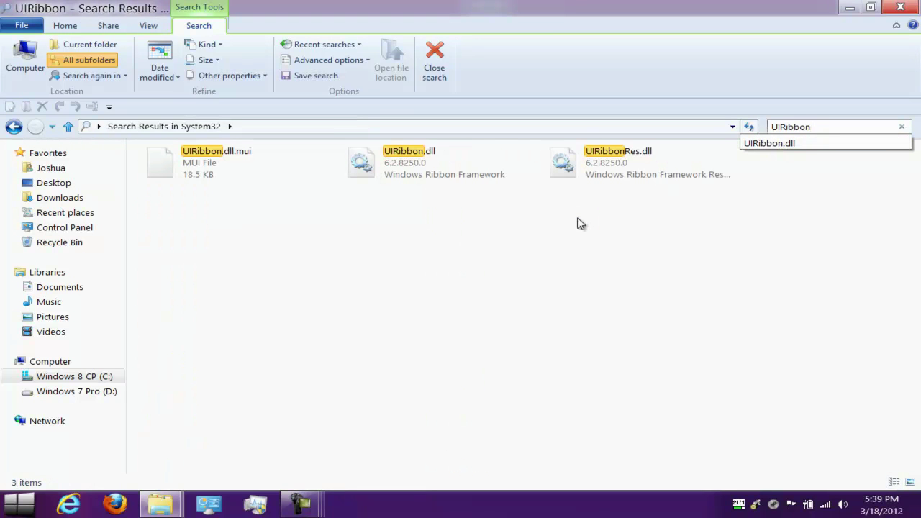
Take ownership of UIRibbon.dll in the System32 search results and leave the file selected.
{"action": "left_click", "coordinate": [422, 177]}
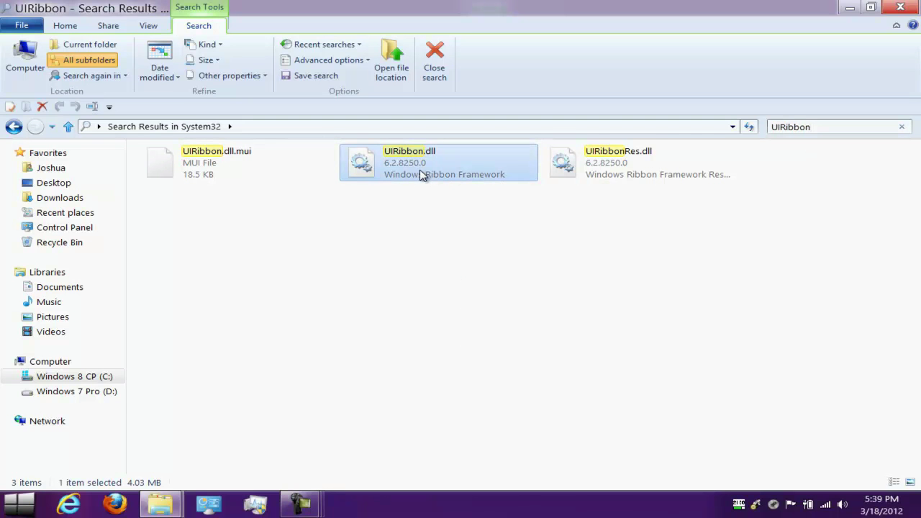
{"action": "right_click", "coordinate": [422, 177]}
{"action": "left_click", "coordinate": [440, 195]}
{"action": "right_click", "coordinate": [367, 162]}
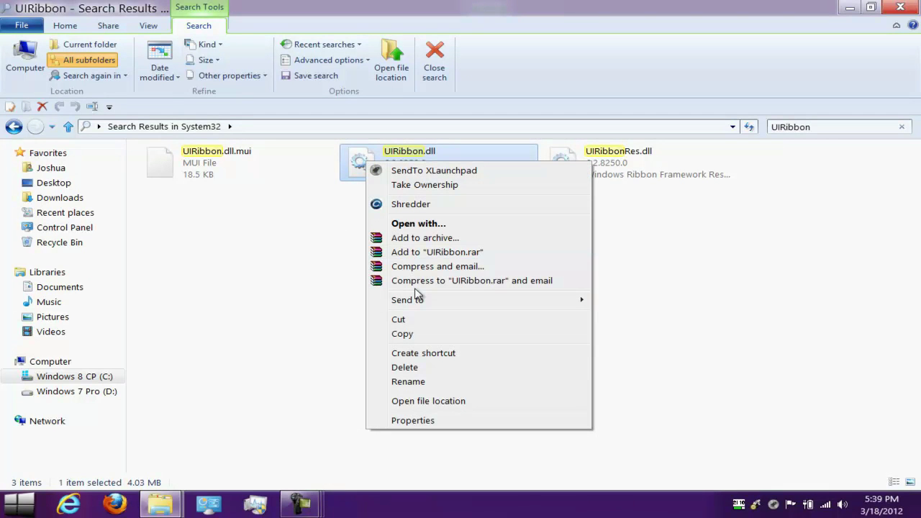
{"action": "left_click", "coordinate": [333, 209]}
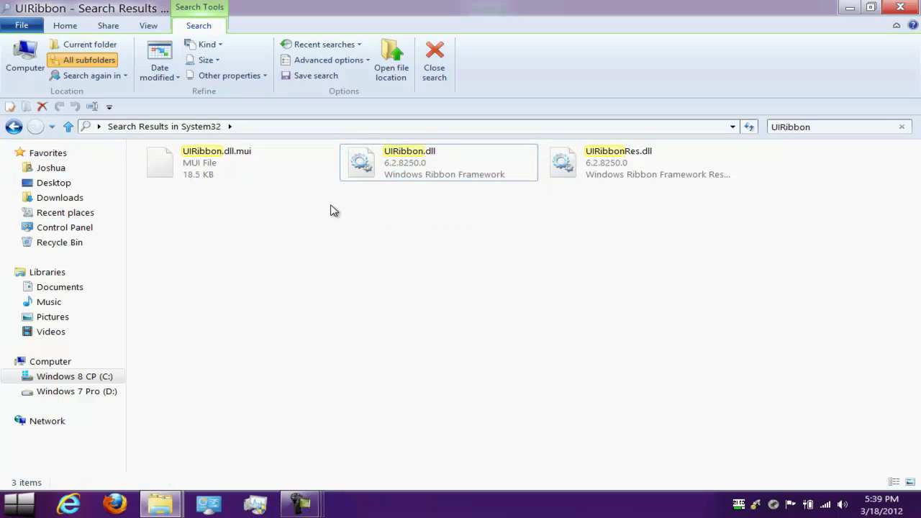
{"action": "left_click", "coordinate": [376, 179]}
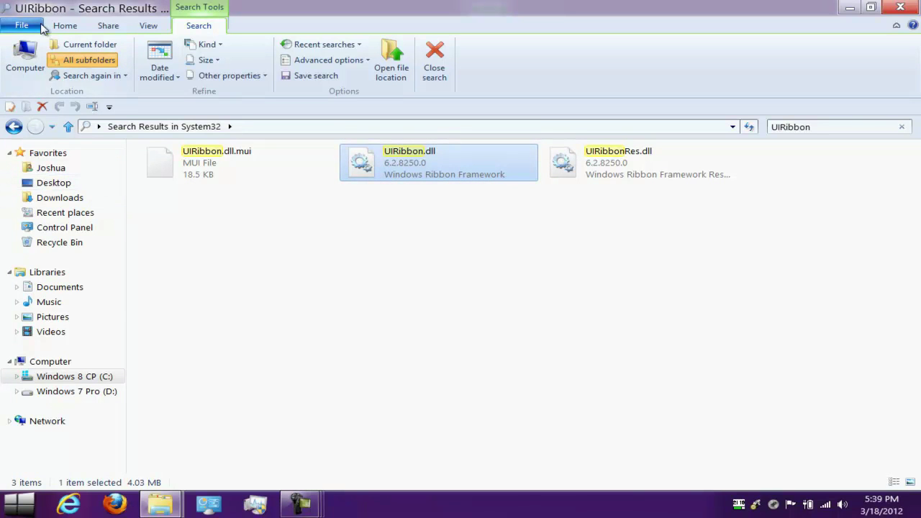
View the replacement UIRibbon.dll in the Desktop folder window and return to the System32 search results.
{"action": "left_click", "coordinate": [165, 506]}
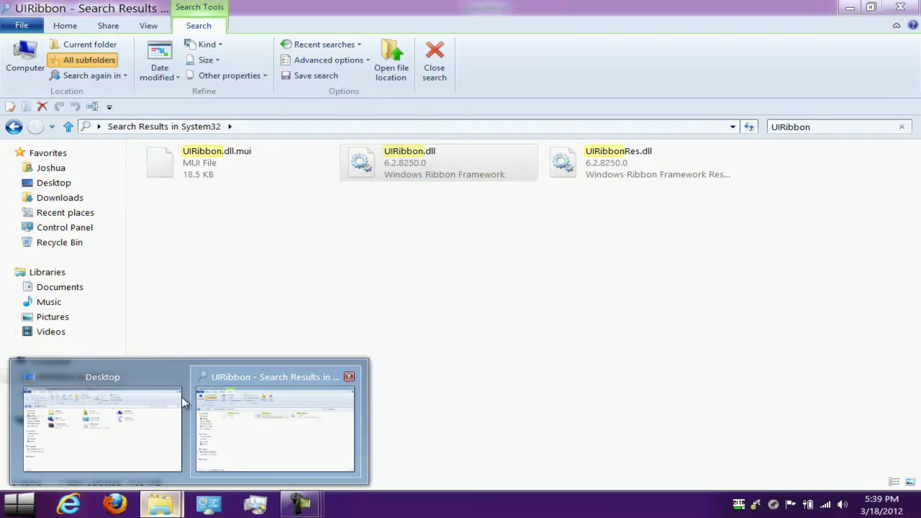
{"action": "left_click", "coordinate": [158, 397]}
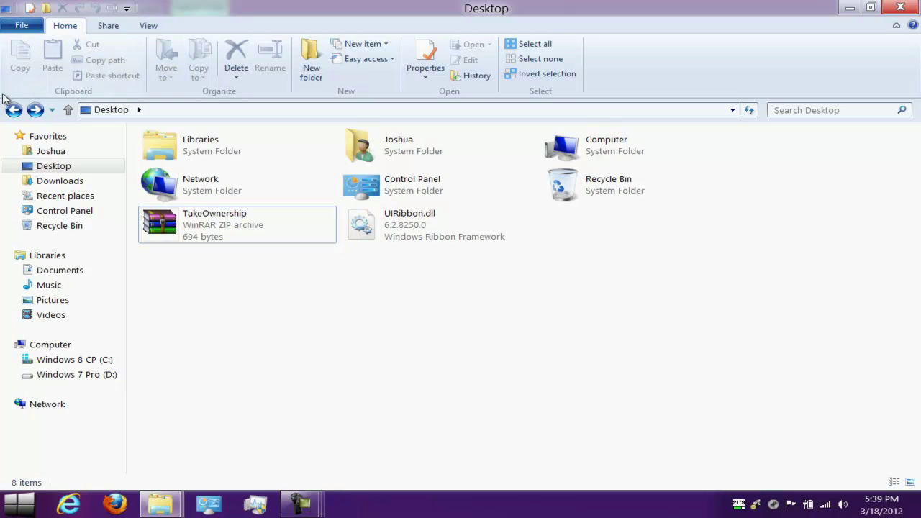
{"action": "left_click", "coordinate": [160, 505]}
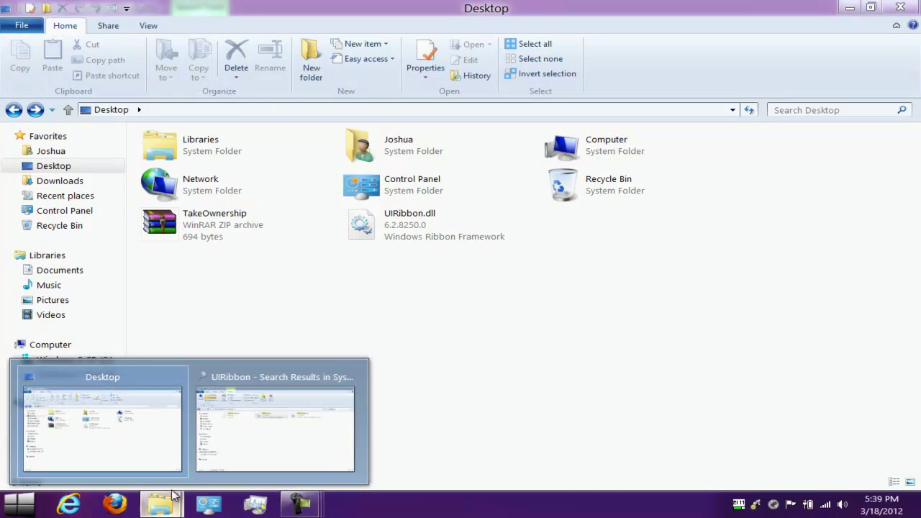
{"action": "left_click", "coordinate": [217, 414]}
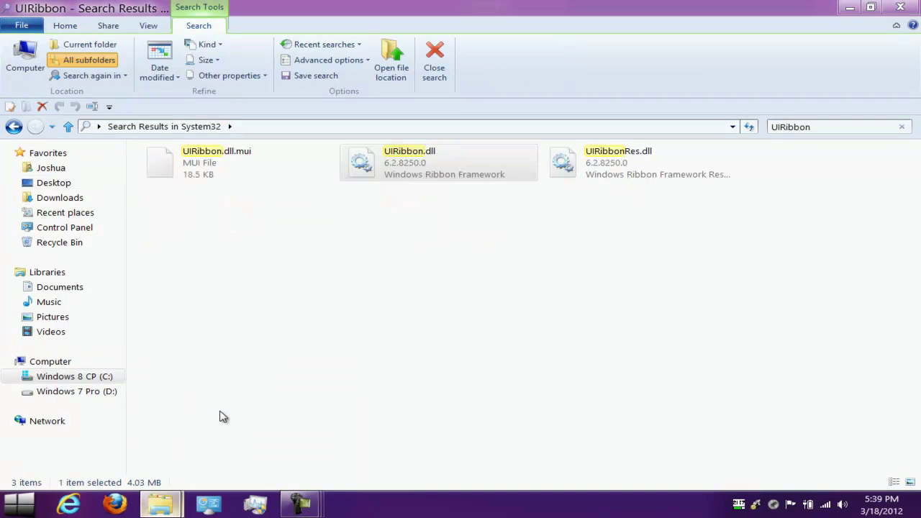
Try to rename System32's UIRibbon.dll to oldUIRibbon.dll with administrator permission, declining the suggested alternative name.
{"action": "right_click", "coordinate": [418, 159]}
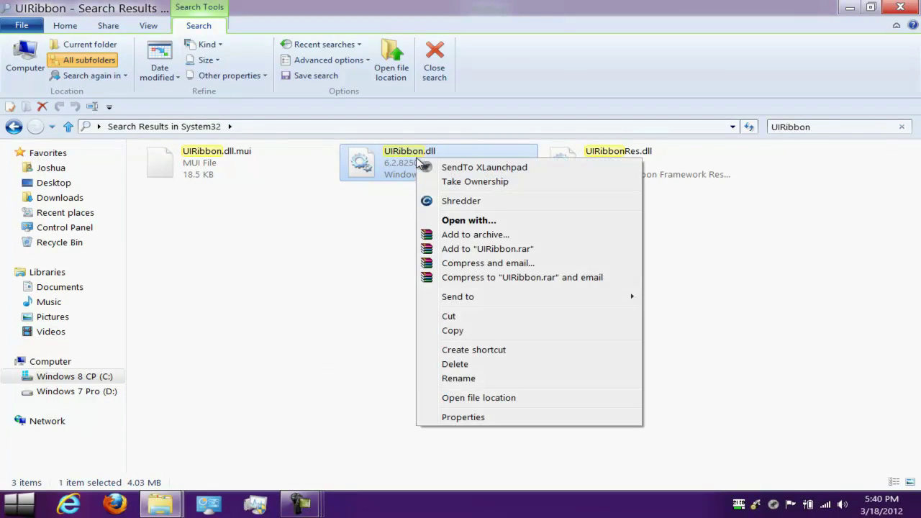
{"action": "left_click", "coordinate": [449, 379]}
{"action": "key", "text": "Right"}
{"action": "key", "text": "Left"}
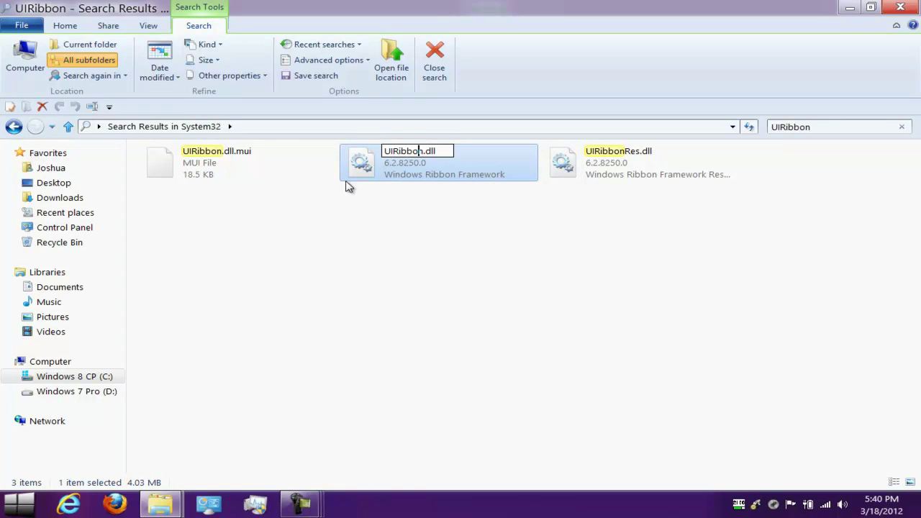
{"action": "key", "text": "Left"}
{"action": "key", "text": "Left"}
{"action": "key", "text": "Left"}
{"action": "key", "text": "Left"}
{"action": "key", "text": "Left"}
{"action": "key", "text": "Left"}
{"action": "key", "text": "Left"}
{"action": "type", "text": "old"}
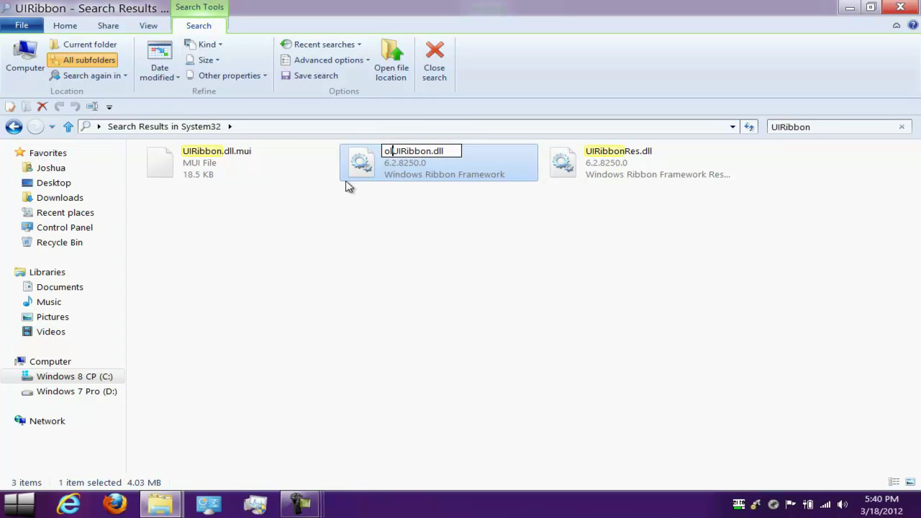
{"action": "key", "text": "Return"}
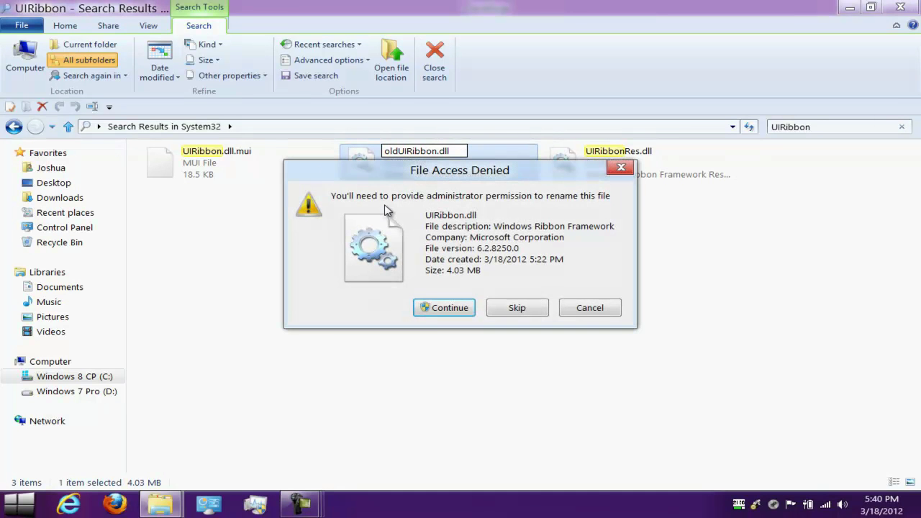
{"action": "left_click", "coordinate": [439, 311]}
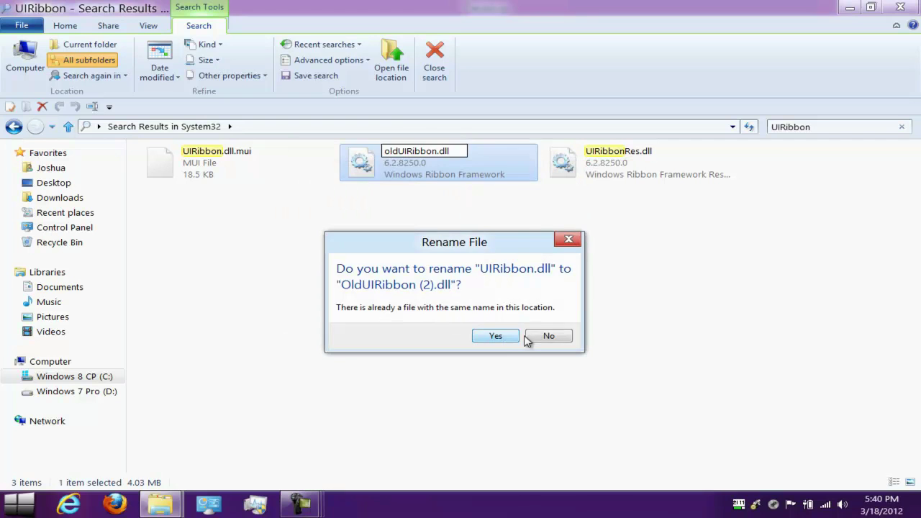
{"action": "left_click", "coordinate": [541, 337]}
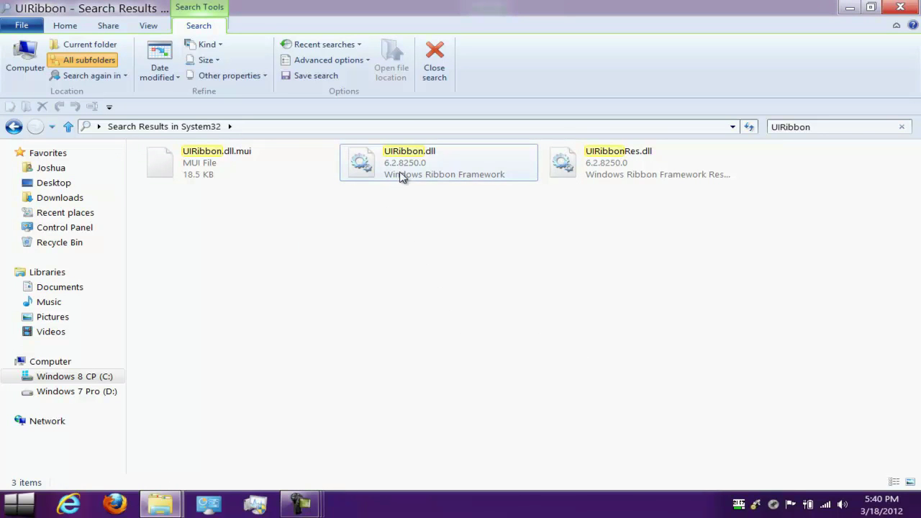
Close the remaining Explorer folder windows to return to the empty desktop.
{"action": "mouse_move", "coordinate": [422, 165]}
{"action": "key", "text": "alt+Left"}
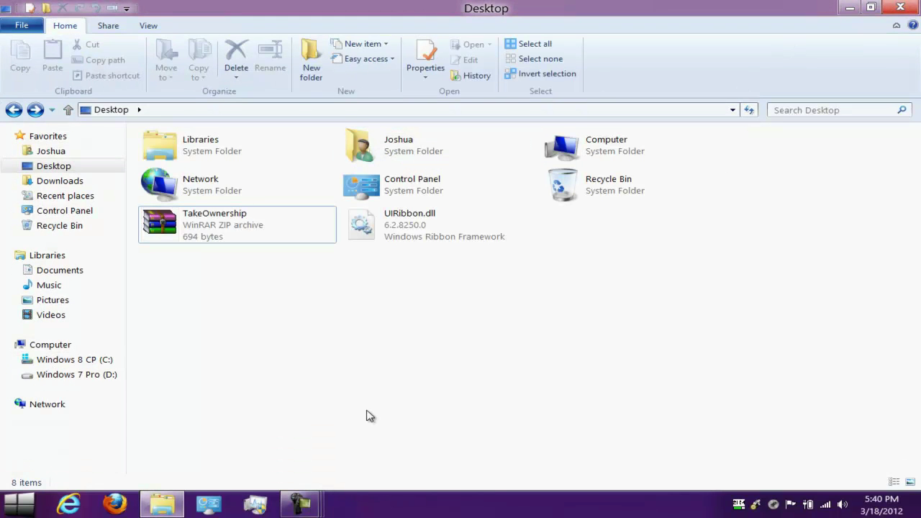
{"action": "left_click", "coordinate": [899, 8]}
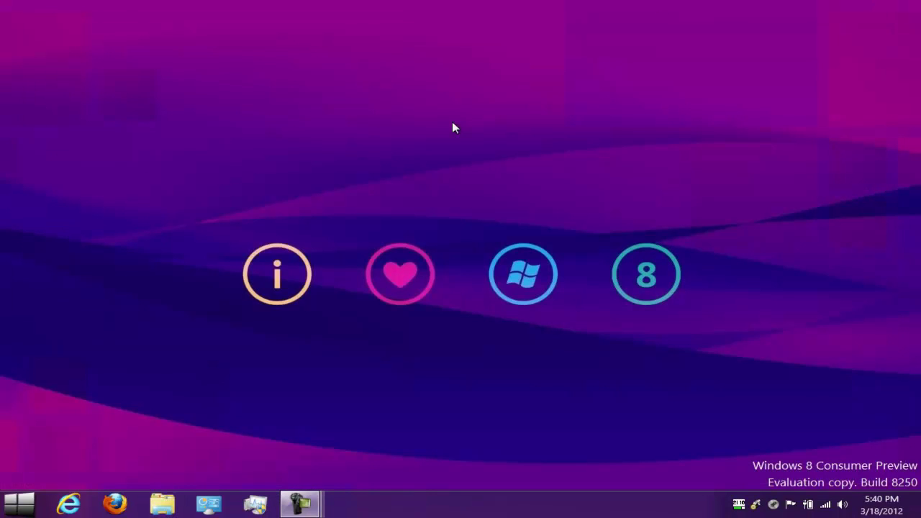
{"action": "right_click", "coordinate": [262, 202]}
{"action": "mouse_move", "coordinate": [415, 206]}
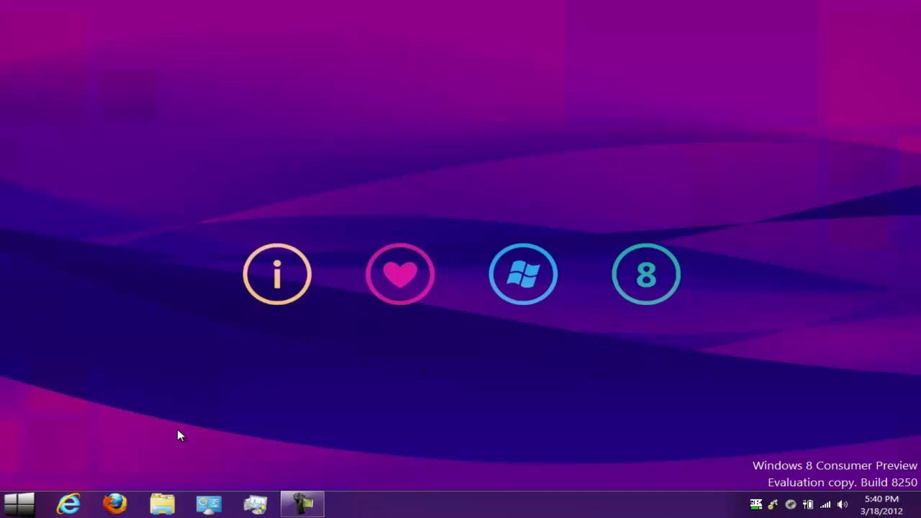
Open a new Explorer window on Libraries to inspect its title bar and ribbon, and close it.
{"action": "left_click", "coordinate": [162, 506]}
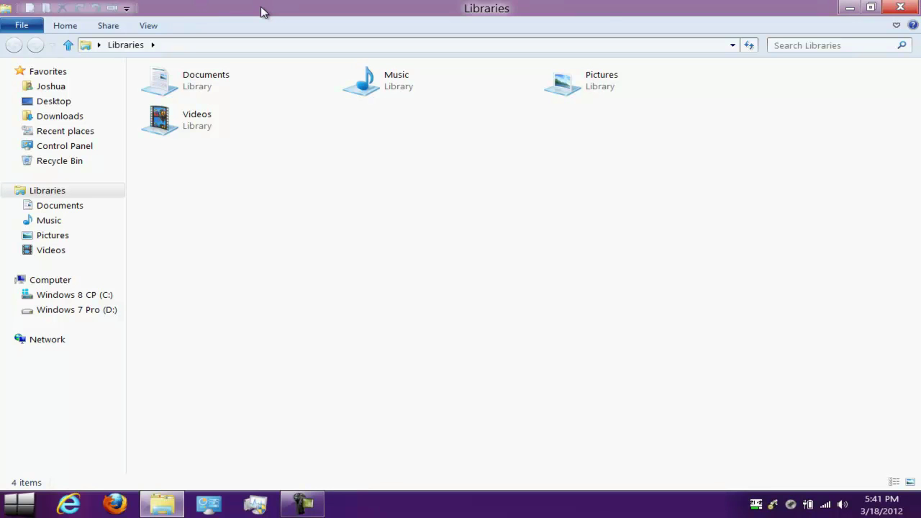
{"action": "left_click_drag", "start_coordinate": [261, 12], "coordinate": [305, 6]}
{"action": "left_click", "coordinate": [900, 7]}
{"action": "mouse_move", "coordinate": [920, 0]}
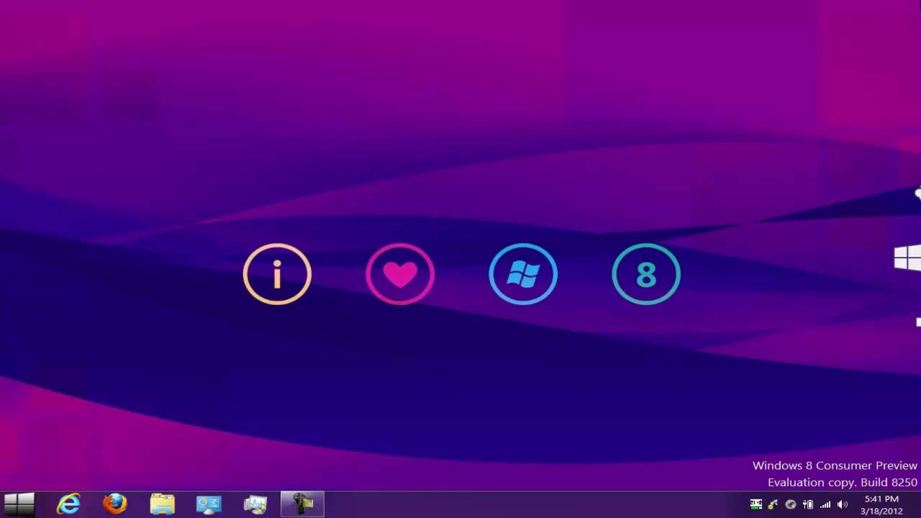